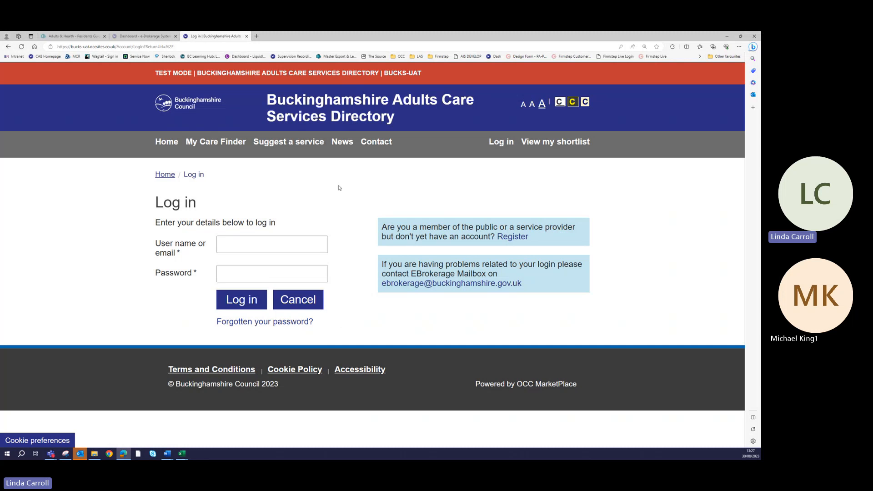
Open the 'Register as a service provider' Request Login form and scroll through its fields.
click(509, 238)
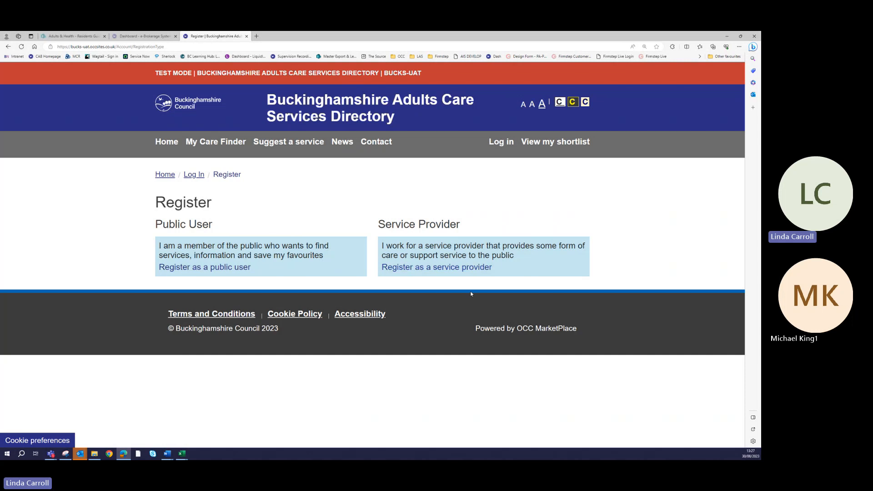
click(432, 268)
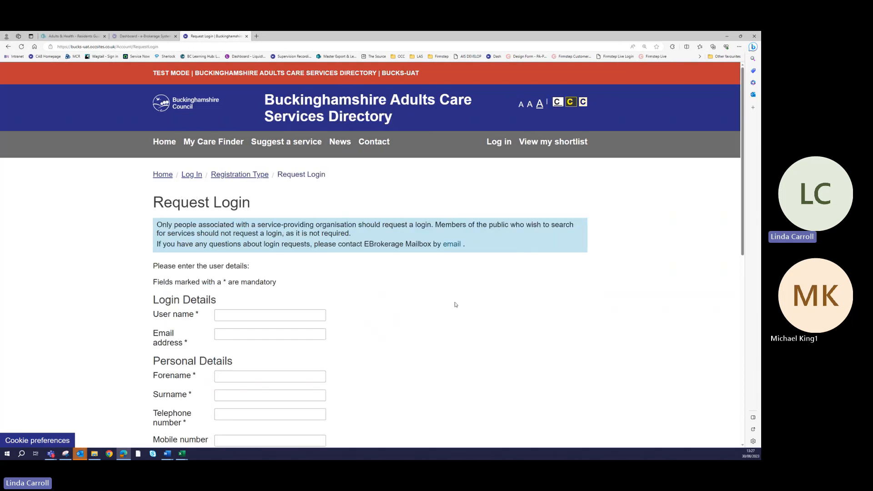
scroll(457, 304, down, 1)
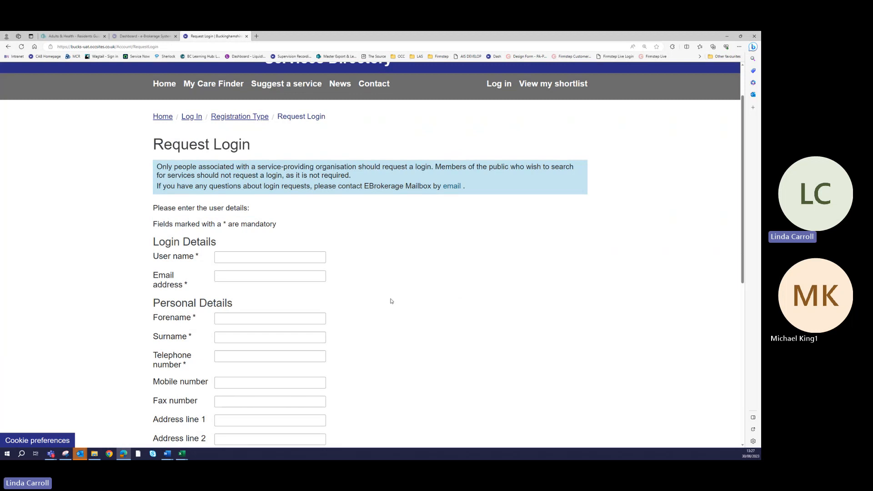
scroll(391, 300, down, 4)
scroll(403, 301, down, 2)
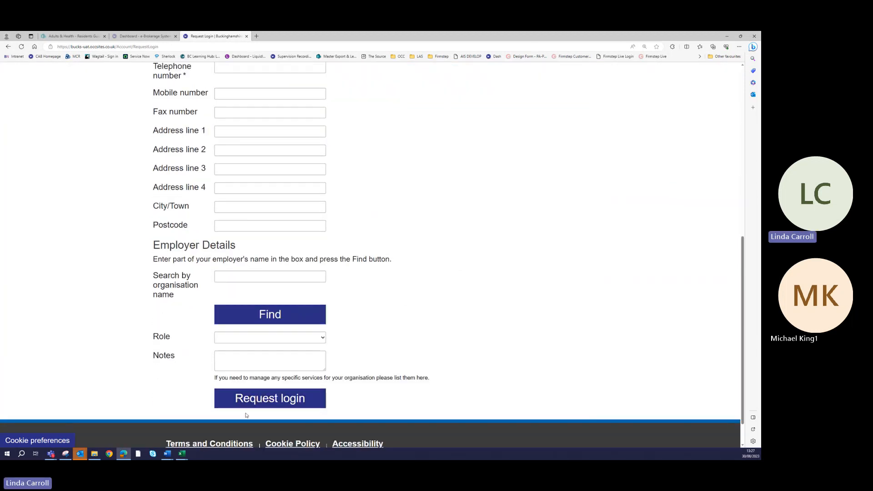
scroll(484, 355, up, 7)
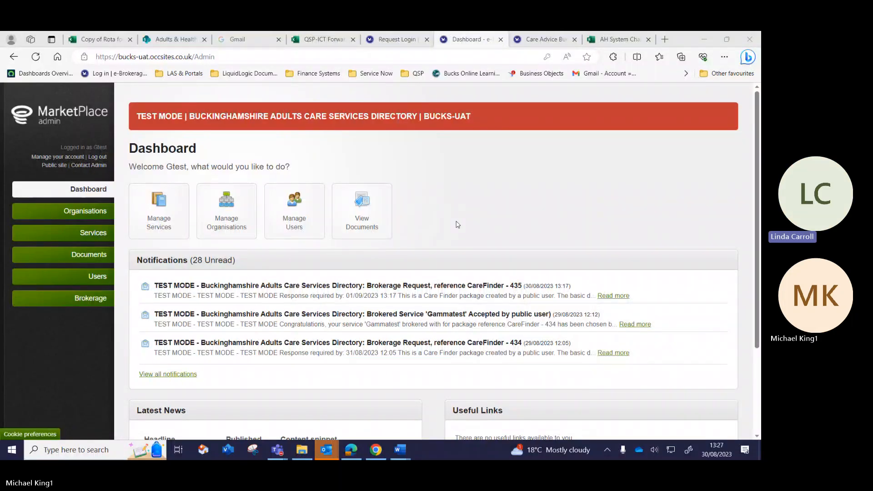
Switch to the Edge window showing the admin Dashboard with 28 unread notifications.
click(723, 307)
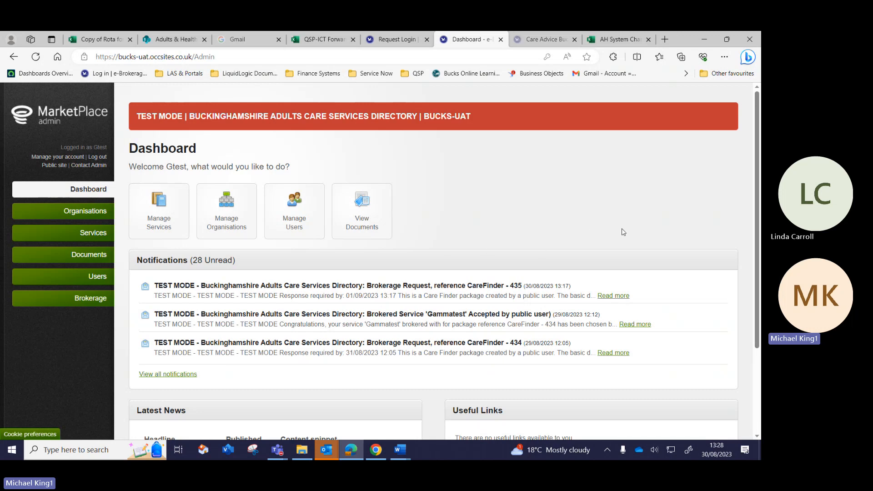
Open the Gammatest brokerage response for CareFinder - 435 on its Our Response tab.
click(609, 296)
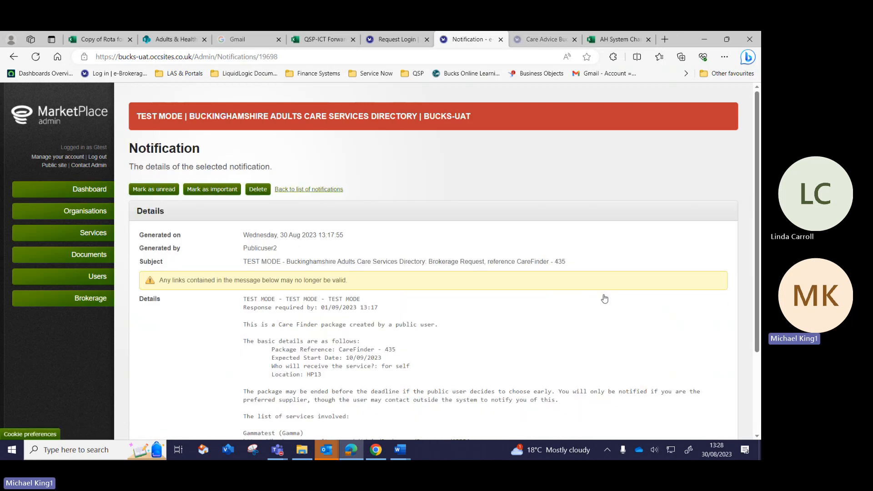
scroll(604, 298, down, 2)
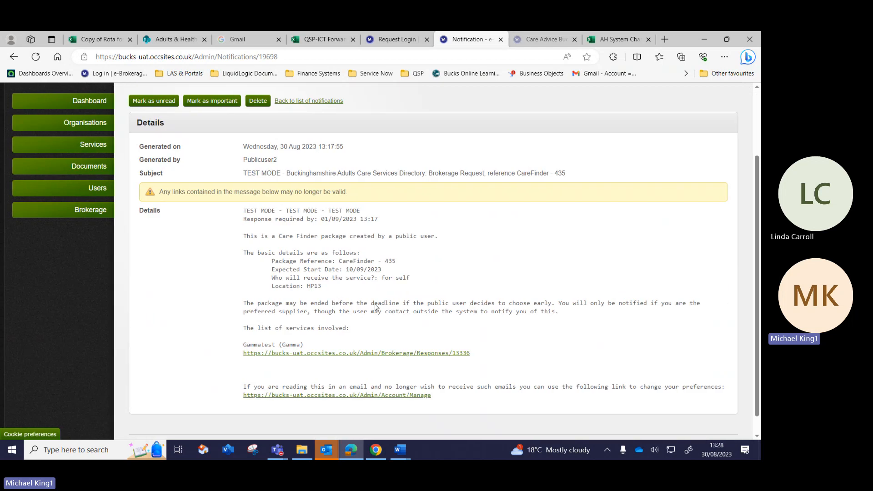
click(361, 354)
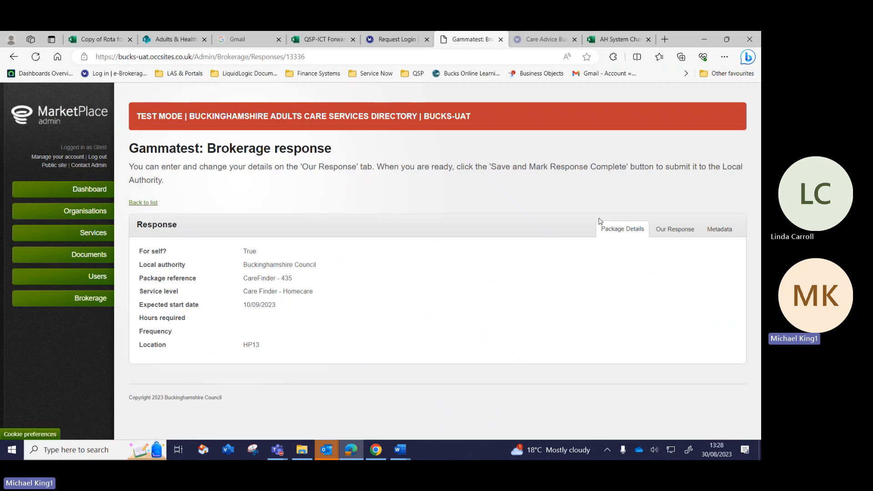
click(667, 231)
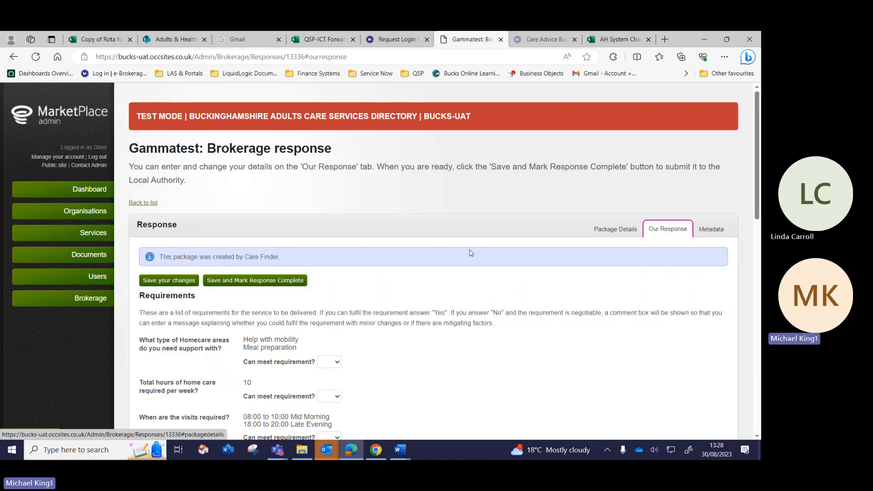
scroll(412, 277, down, 3)
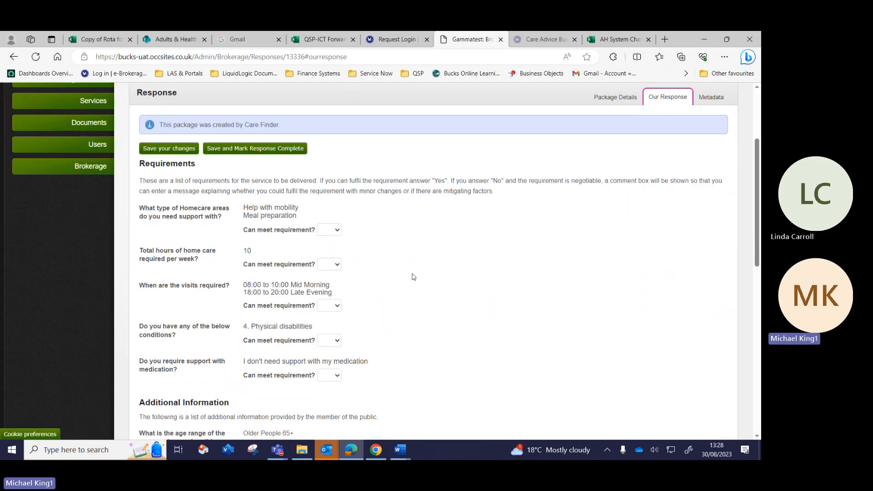
Answer Yes for mobility/meals, 10 weekly hours, visit times, physical disabilities and medication.
click(336, 232)
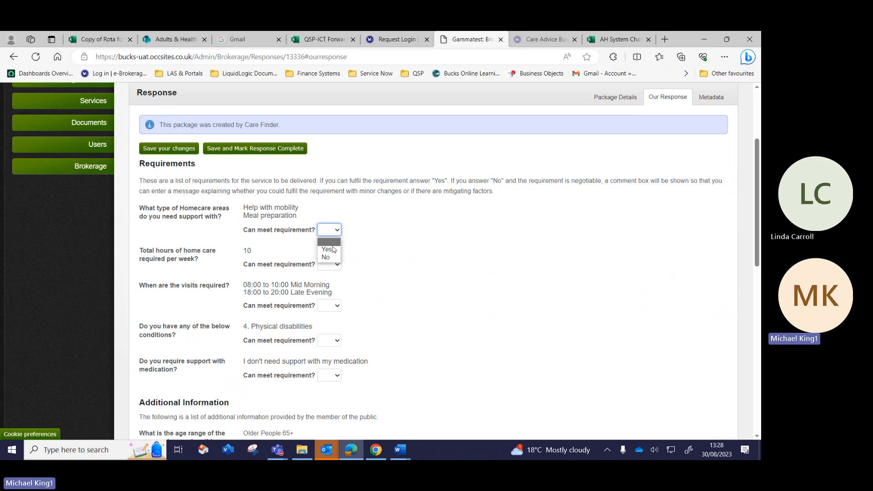
click(332, 250)
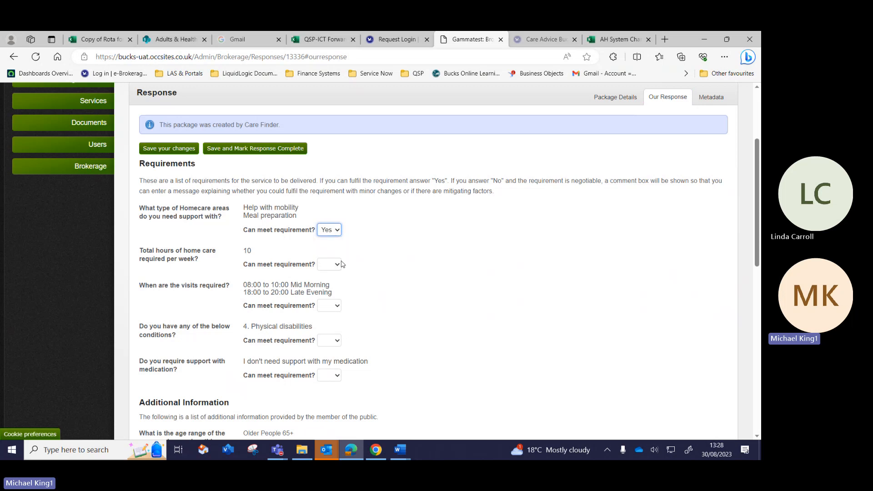
click(338, 265)
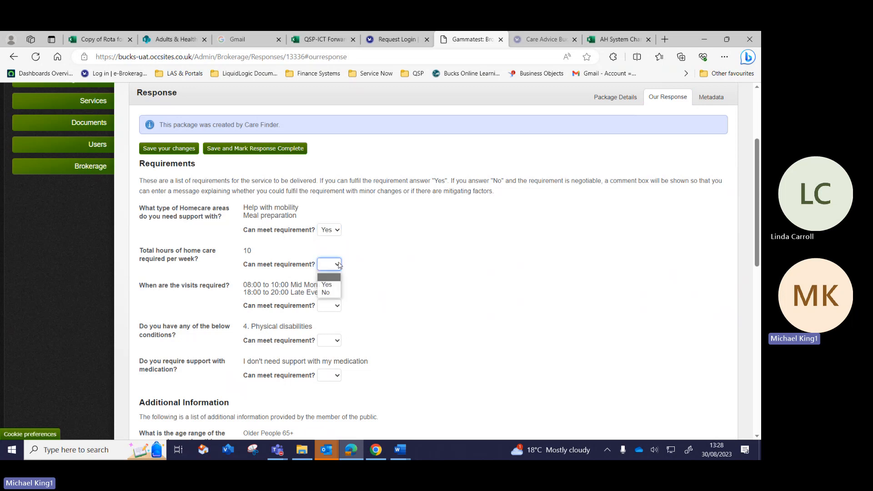
click(327, 285)
click(335, 305)
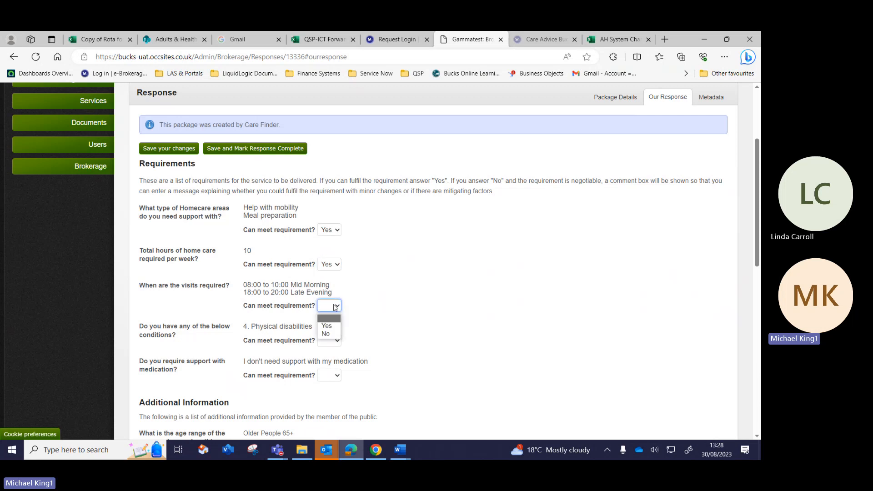
click(327, 326)
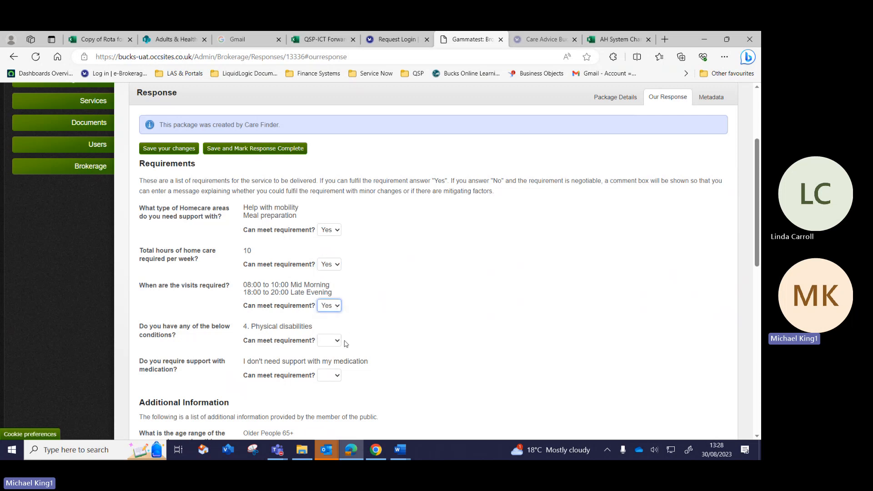
click(337, 342)
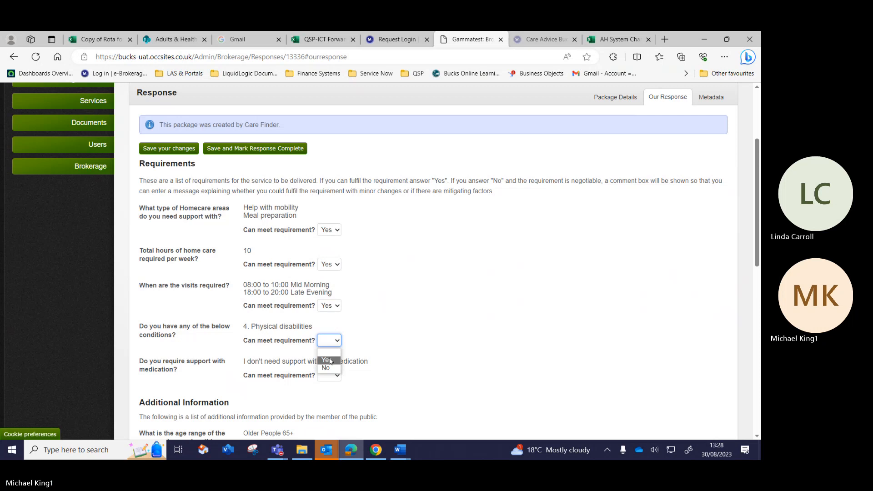
click(326, 359)
click(333, 377)
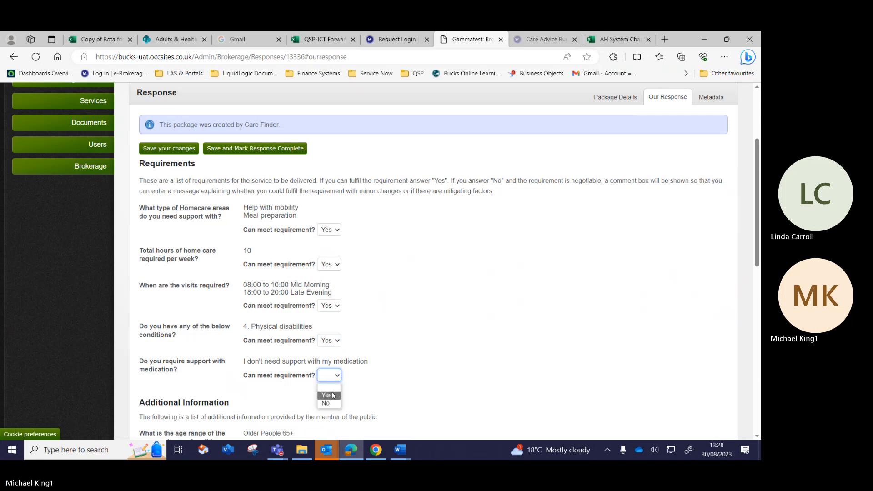
click(326, 395)
scroll(438, 331, down, 7)
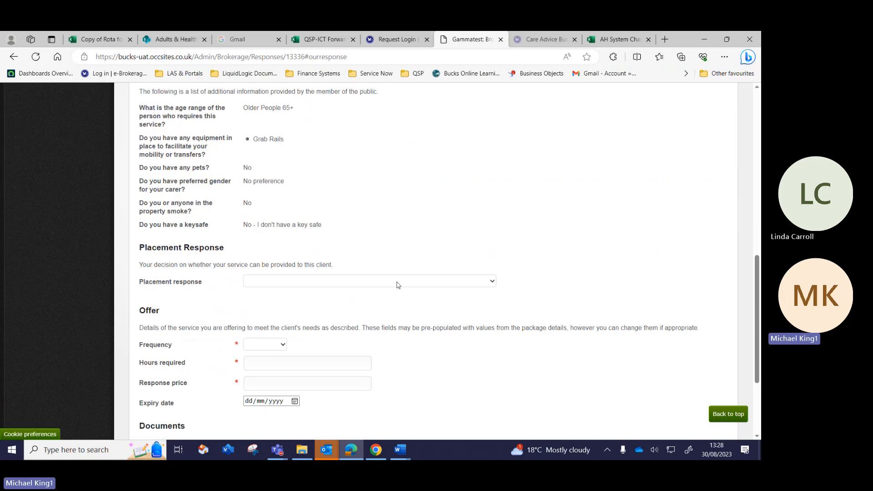
Set placement response to 'Yes - we are able to accept this package' and accept the package T&C.
click(397, 281)
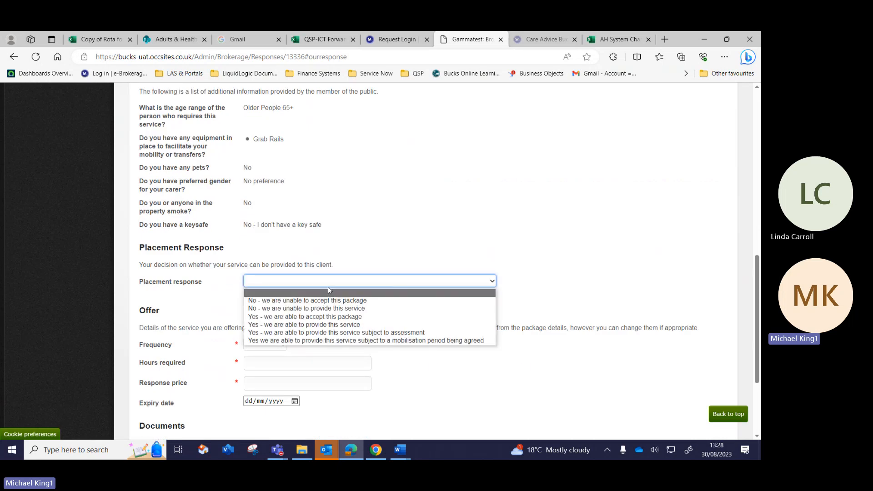
click(289, 317)
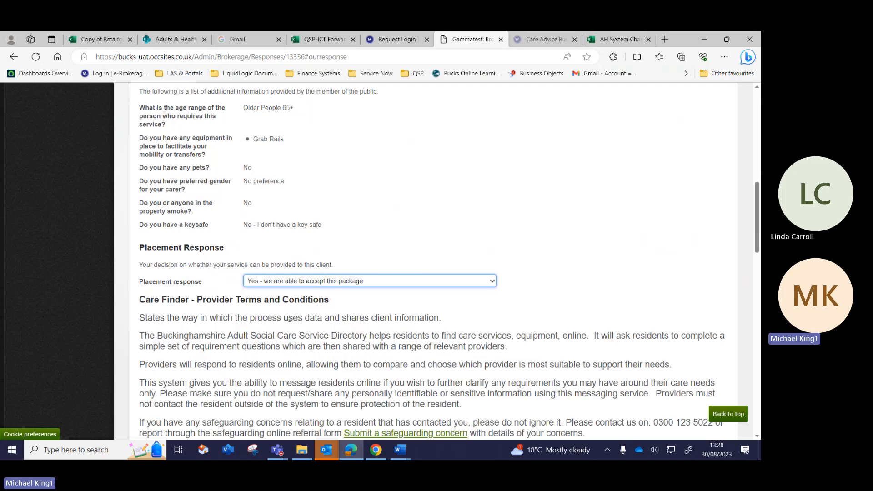
scroll(289, 319, down, 2)
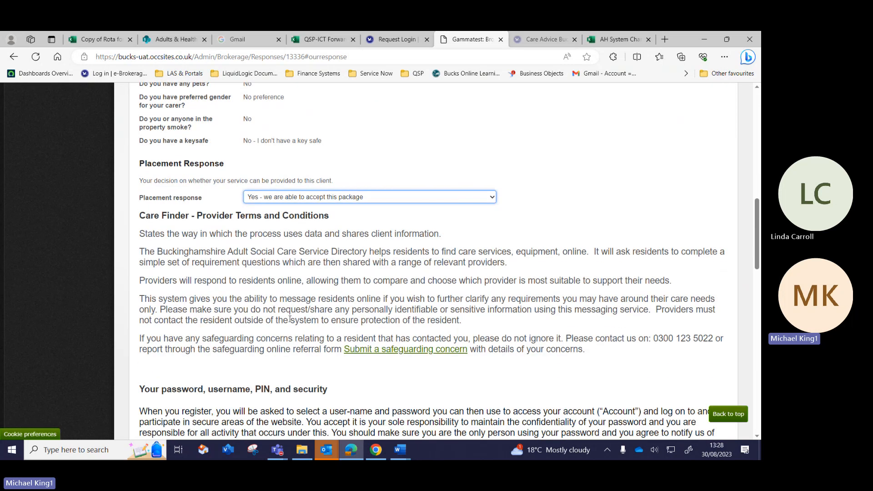
scroll(290, 319, down, 12)
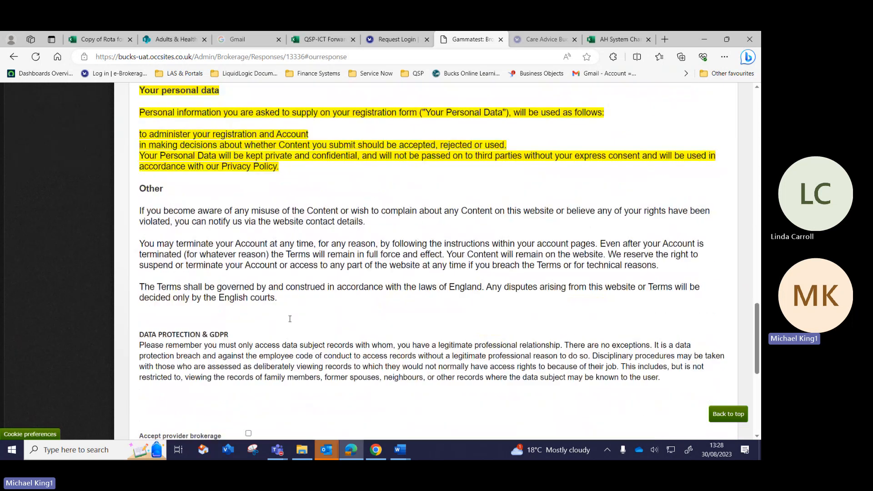
scroll(289, 318, down, 2)
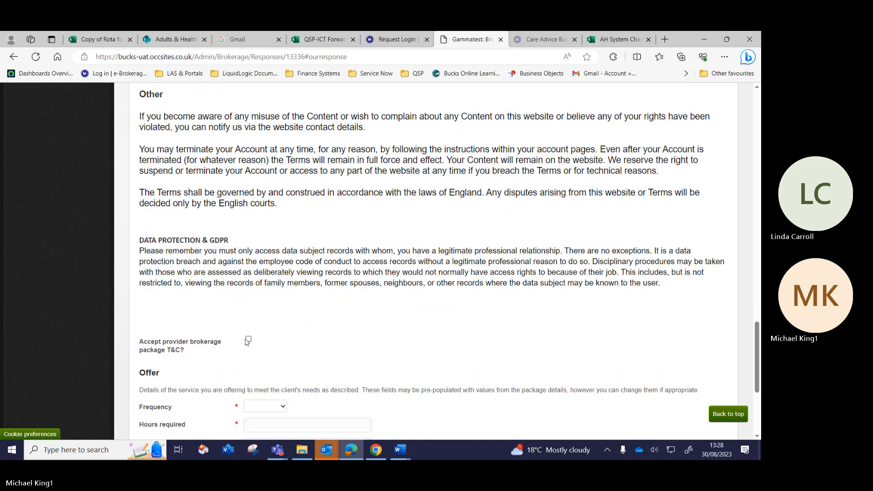
click(247, 340)
scroll(317, 344, down, 3)
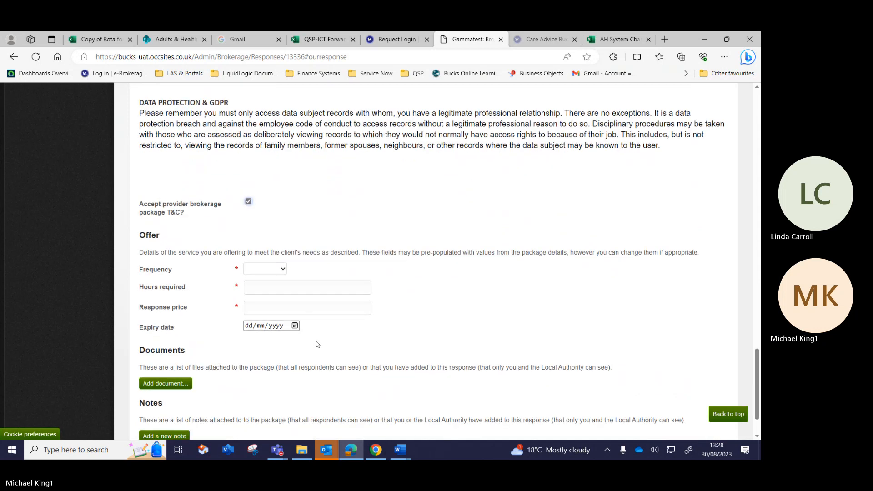
Enter Weekly frequency, 10 hours required, response price 100 and expiry date 02/09/2023.
click(283, 268)
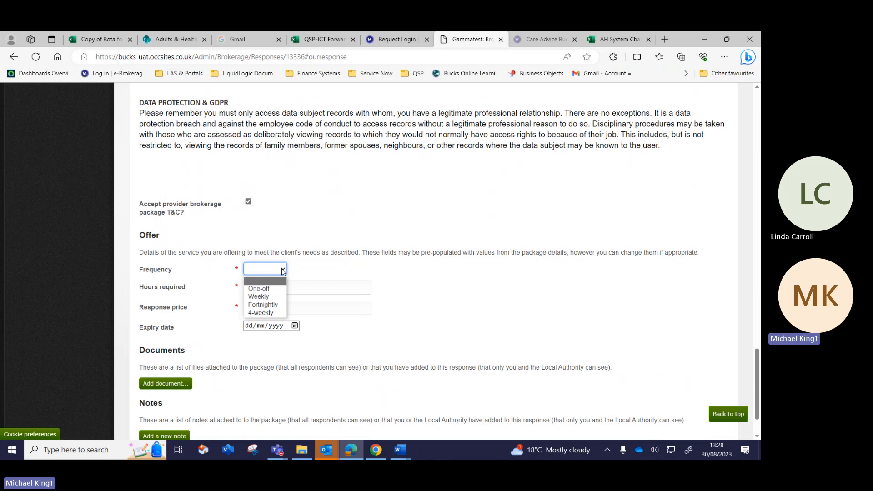
click(260, 296)
click(256, 286)
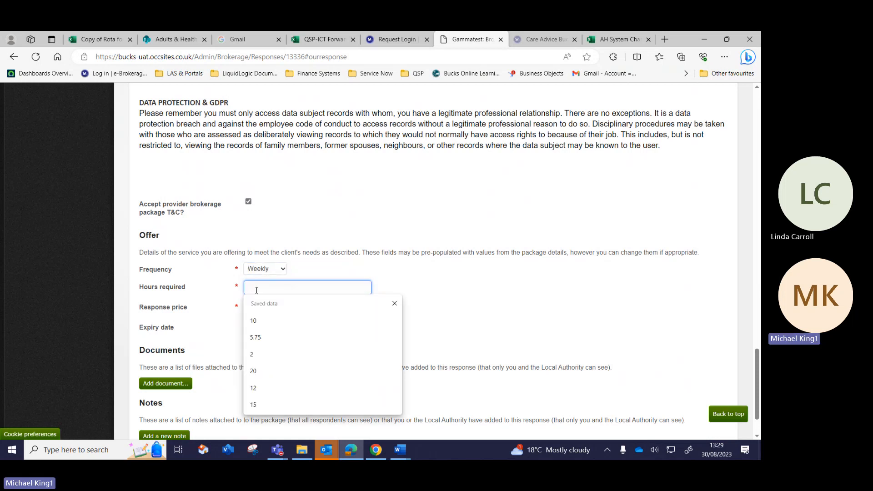
click(255, 322)
click(256, 309)
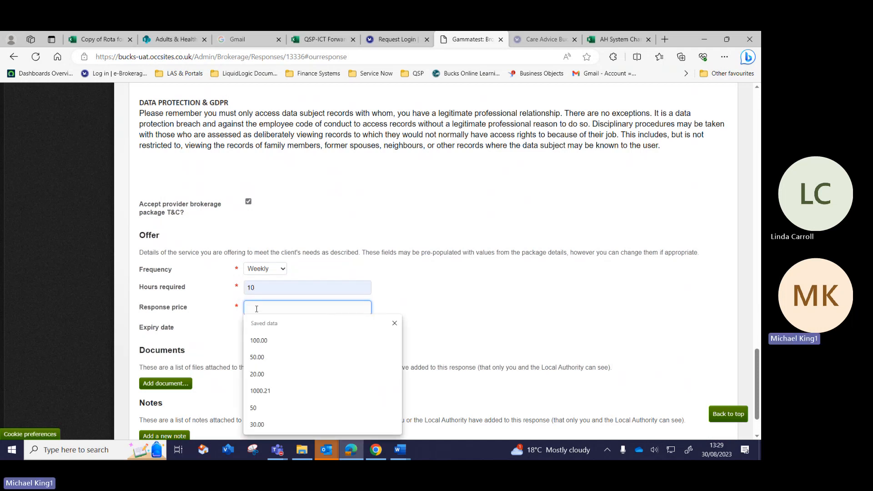
text(100)
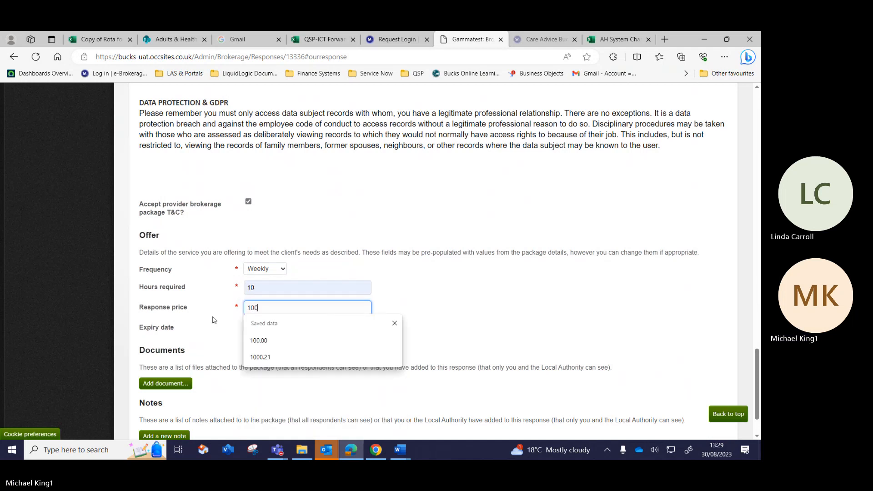
click(212, 317)
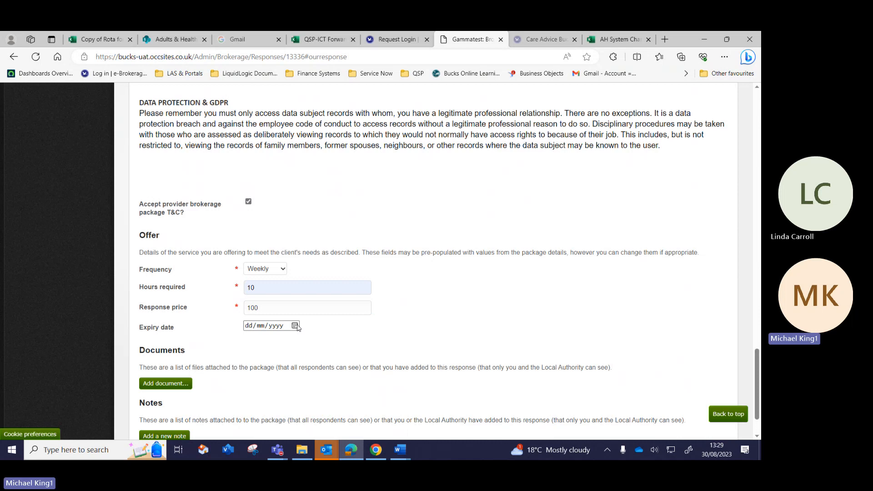
click(296, 326)
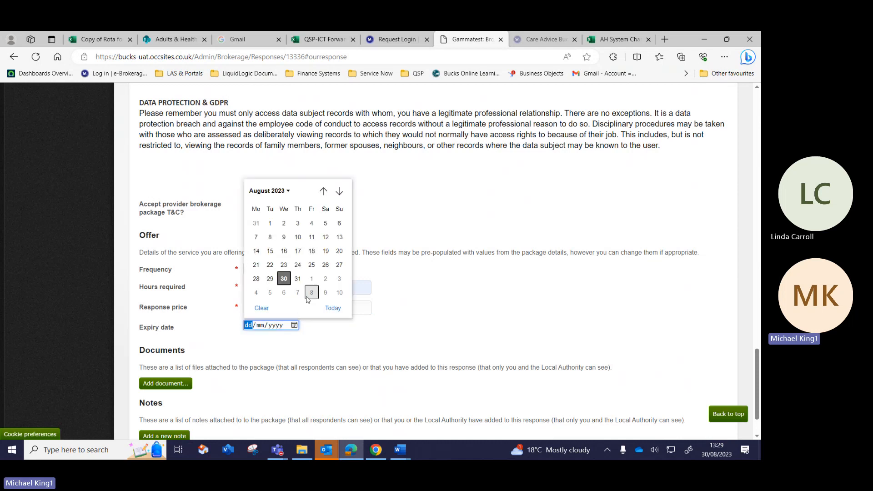
click(325, 279)
scroll(326, 281, down, 1)
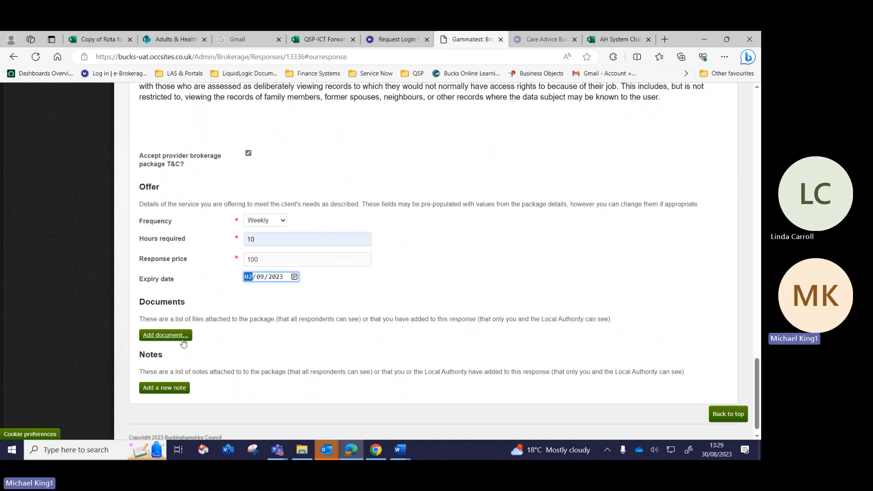
scroll(177, 353, down, 1)
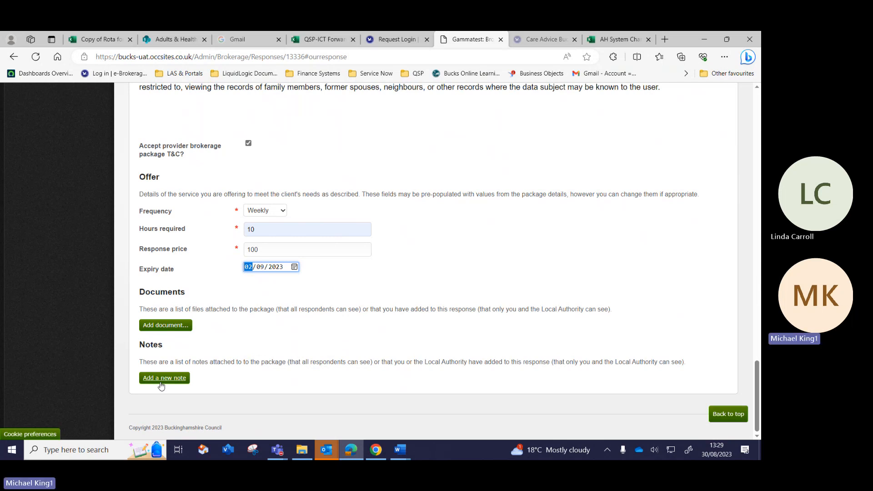
Add a note reading 'test' to the response and return to the top of the page.
click(160, 386)
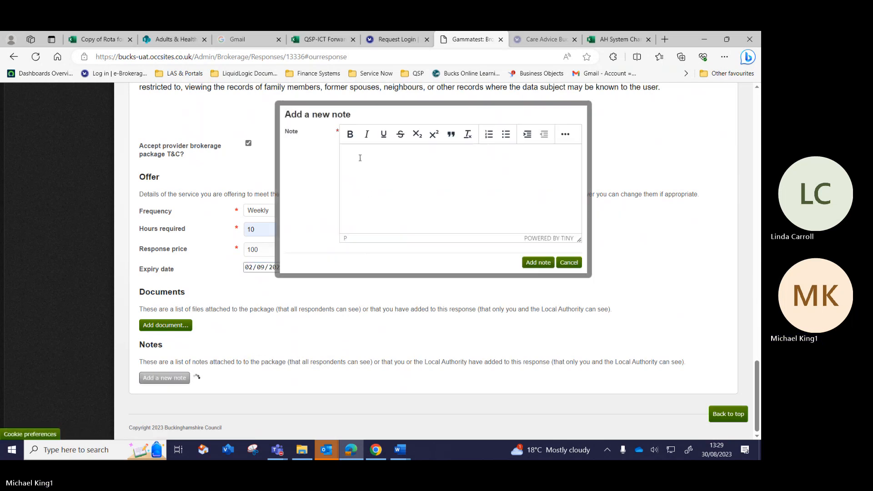
text(test)
click(541, 262)
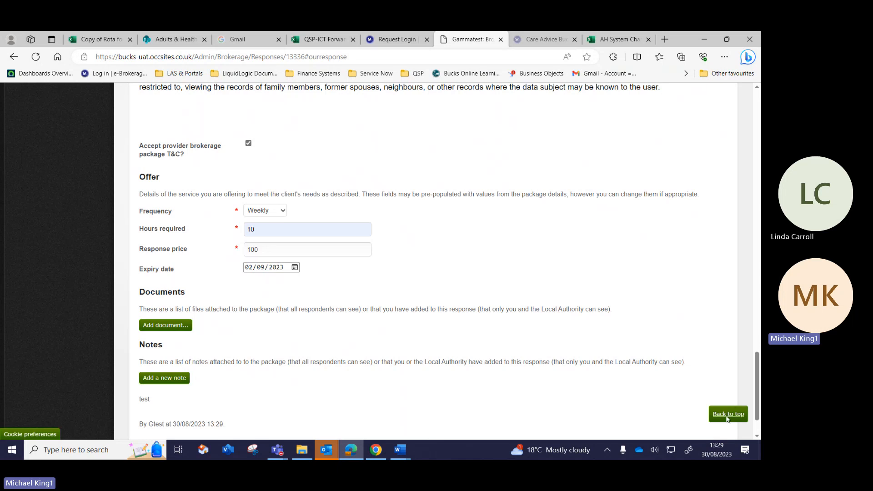
click(727, 415)
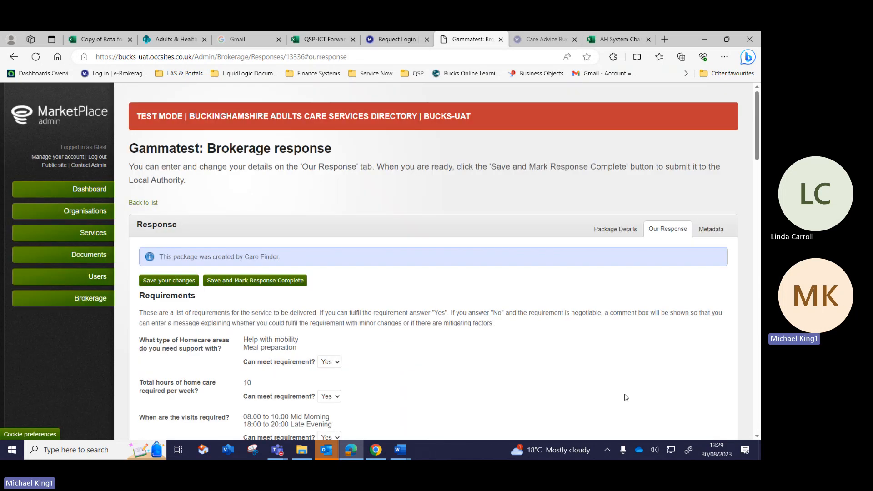
Save and mark the response complete, then check CareFinder - 435 shows Awaiting Decision.
click(259, 281)
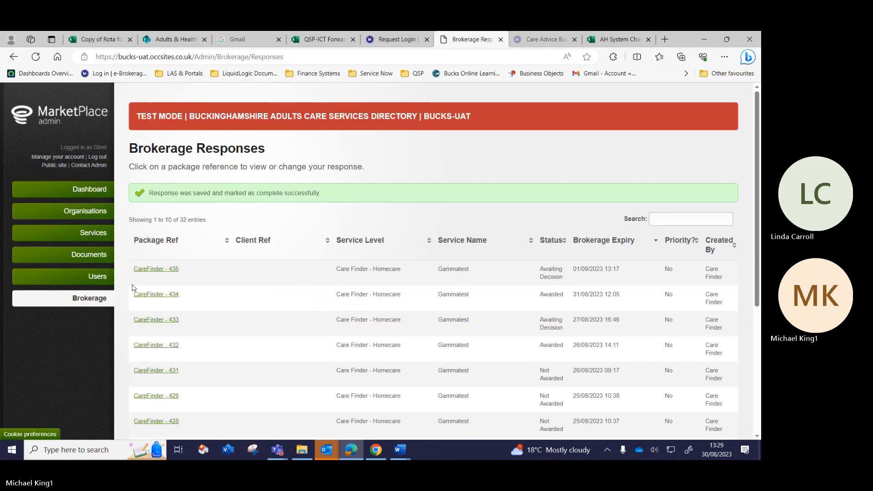
scroll(132, 288, down, 2)
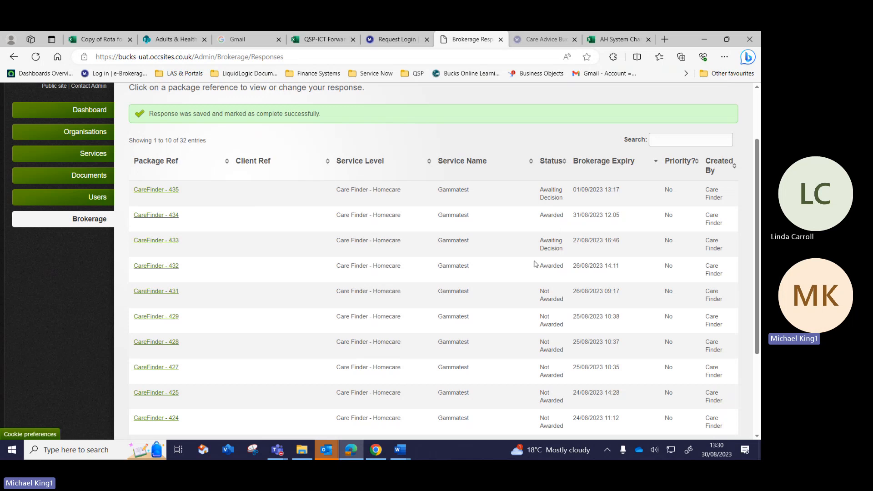
scroll(535, 263, down, 1)
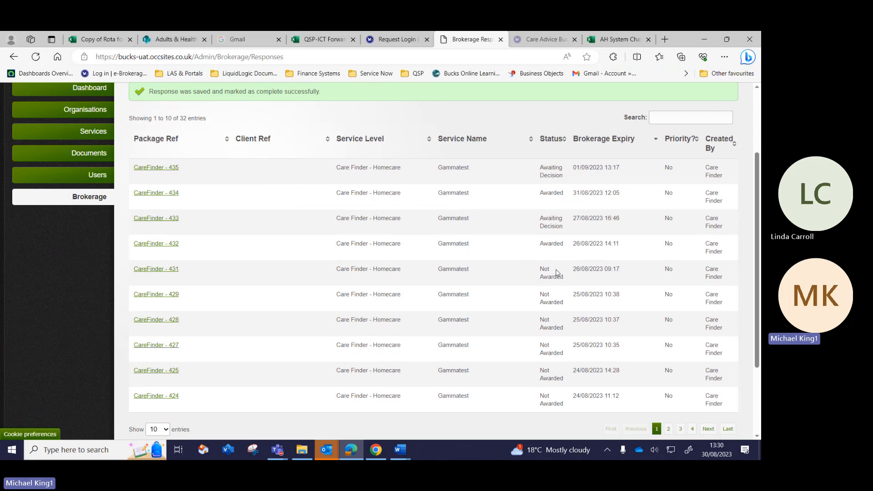
scroll(505, 268, up, 3)
scroll(503, 267, up, 2)
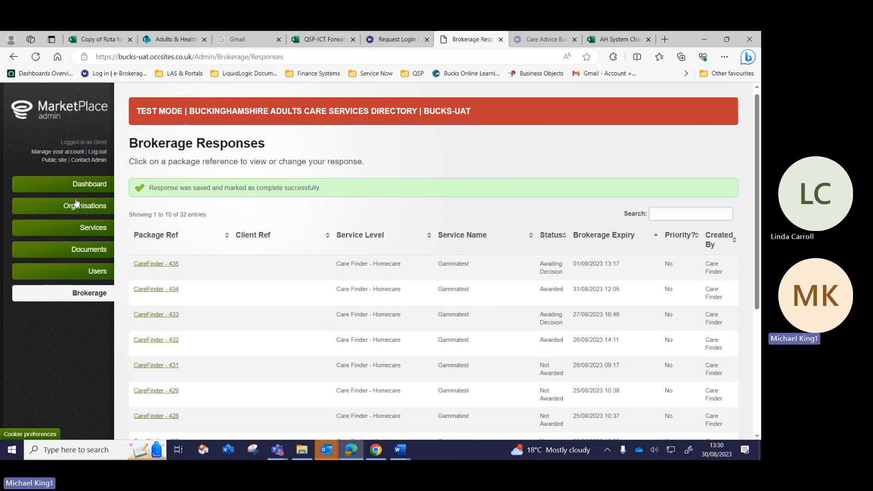
Open the Gammatest service's details from the managed services list.
click(68, 229)
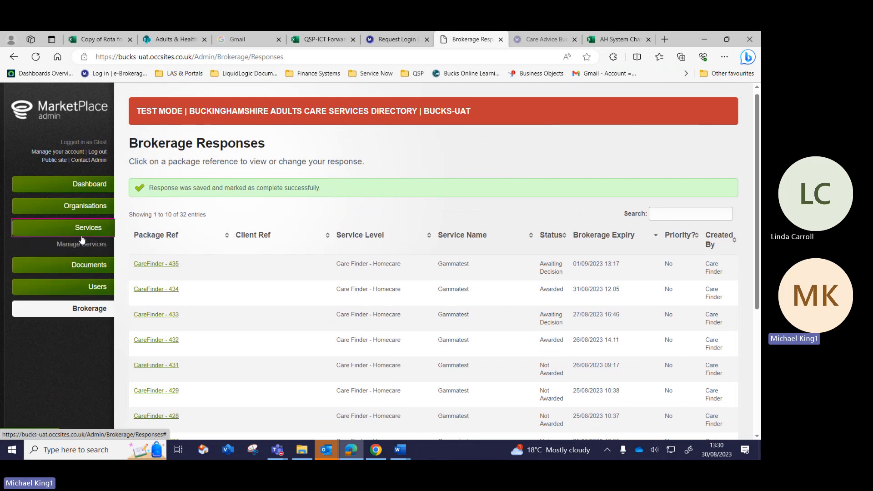
click(76, 246)
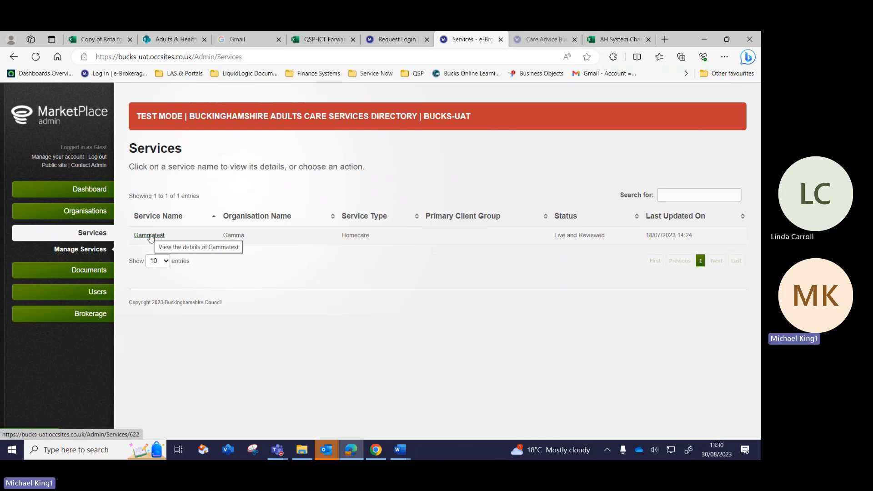
click(150, 235)
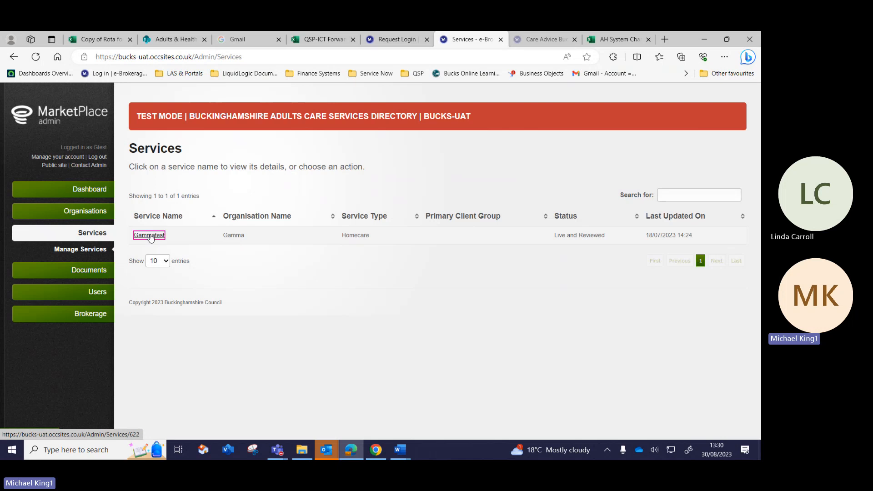
scroll(151, 238, down, 1)
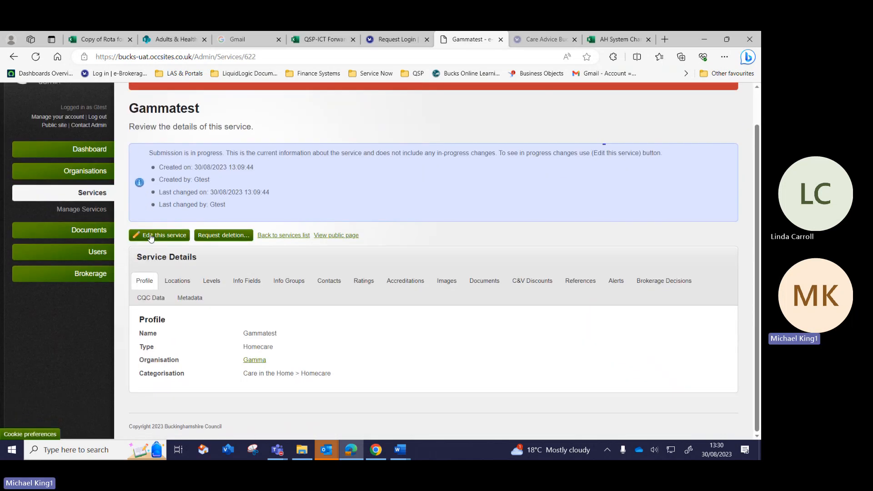
Edit Gammatest and review its Profile fields, including Type Homecare and Organisation Gamma.
click(174, 238)
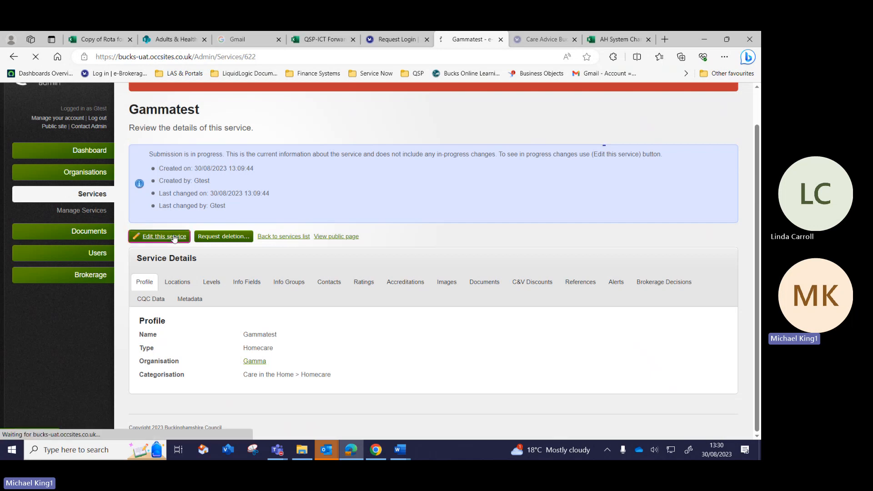
scroll(174, 238, down, 2)
scroll(174, 238, down, 2)
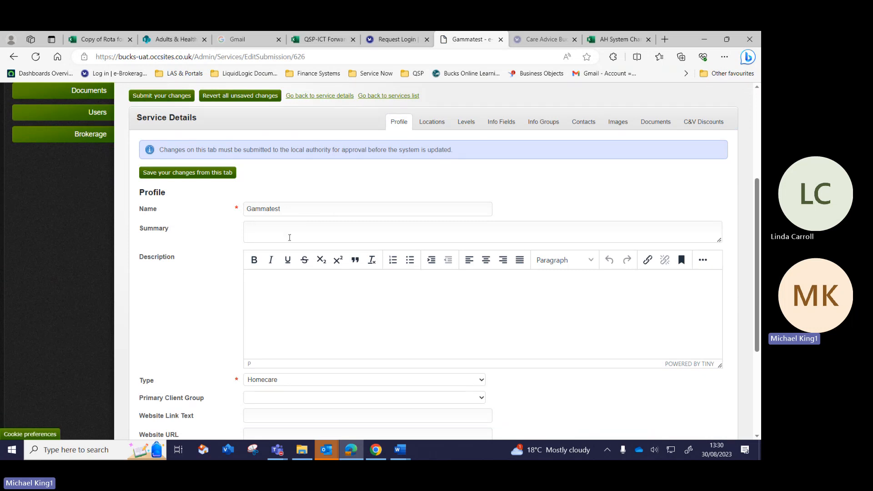
scroll(245, 317, down, 1)
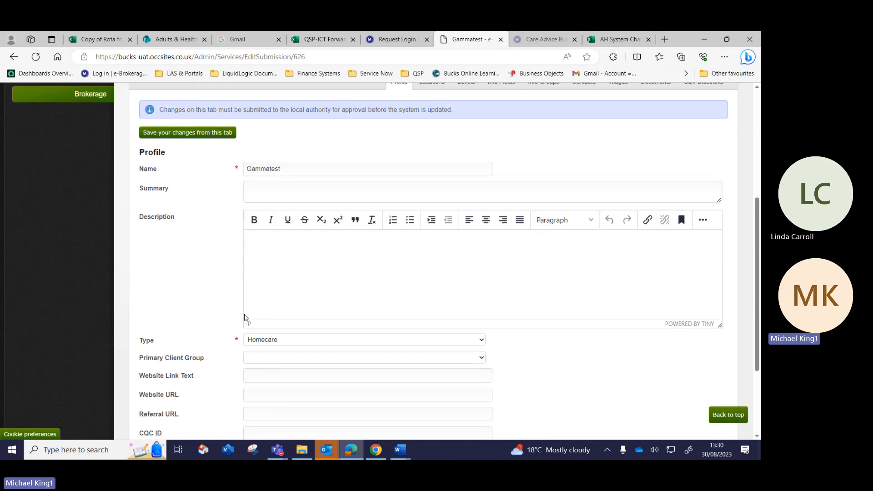
scroll(246, 318, down, 1)
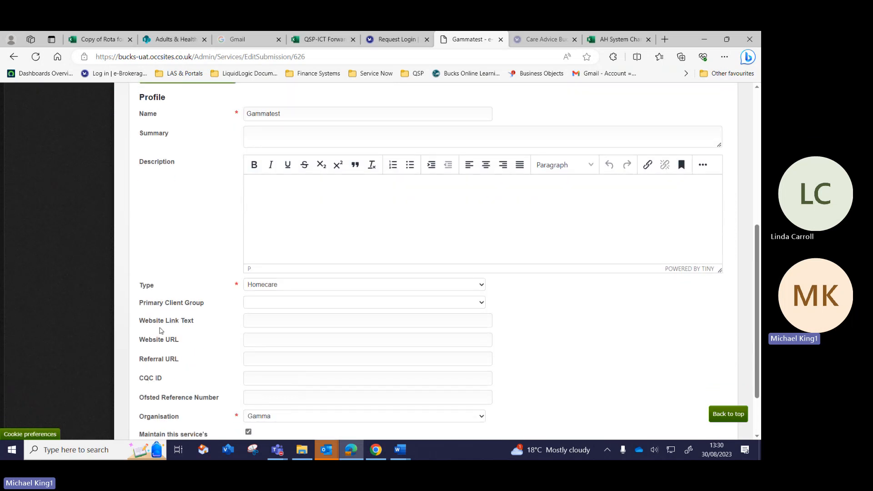
scroll(198, 341, down, 1)
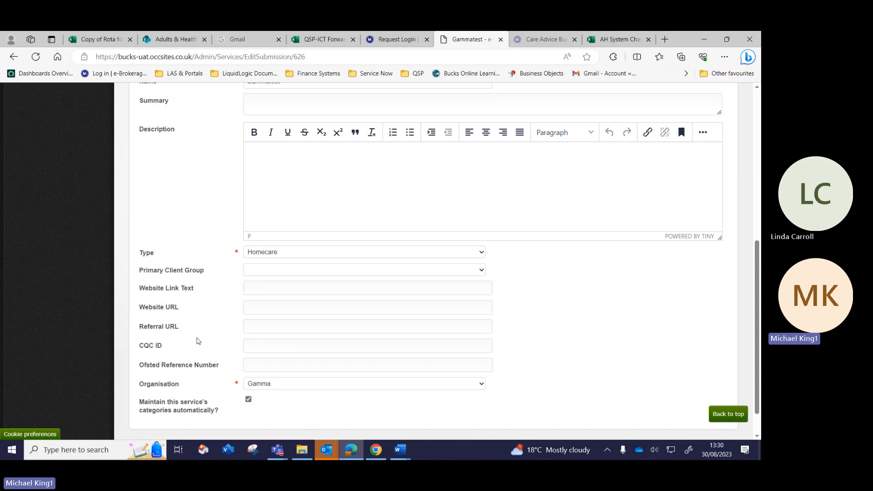
scroll(198, 341, up, 3)
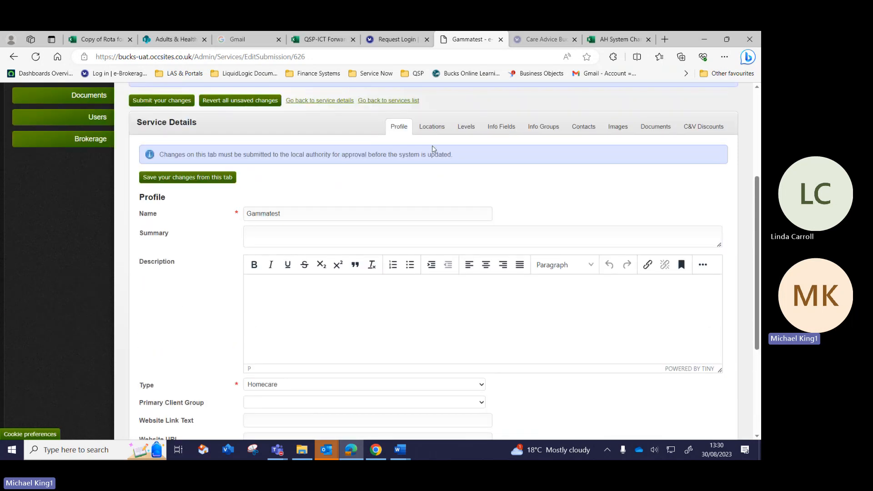
View the Gammatest service's delivery Locations and its contracted service Levels.
click(430, 130)
scroll(362, 215, down, 2)
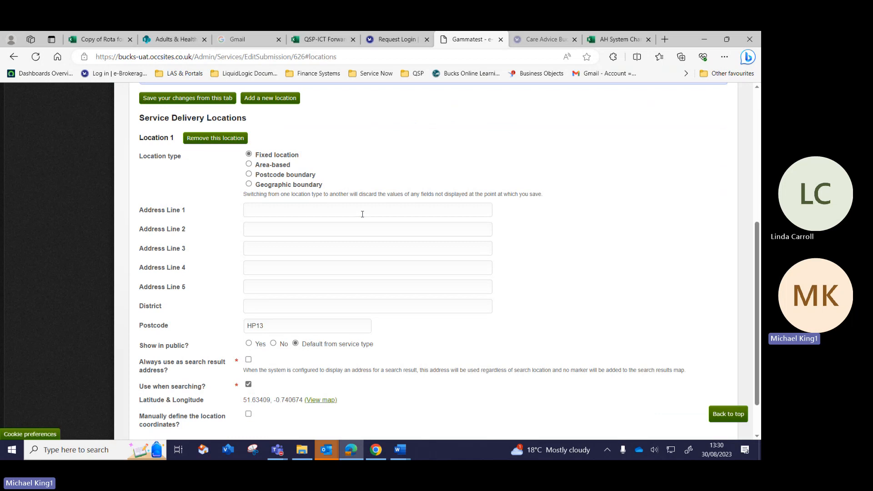
scroll(323, 288, up, 2)
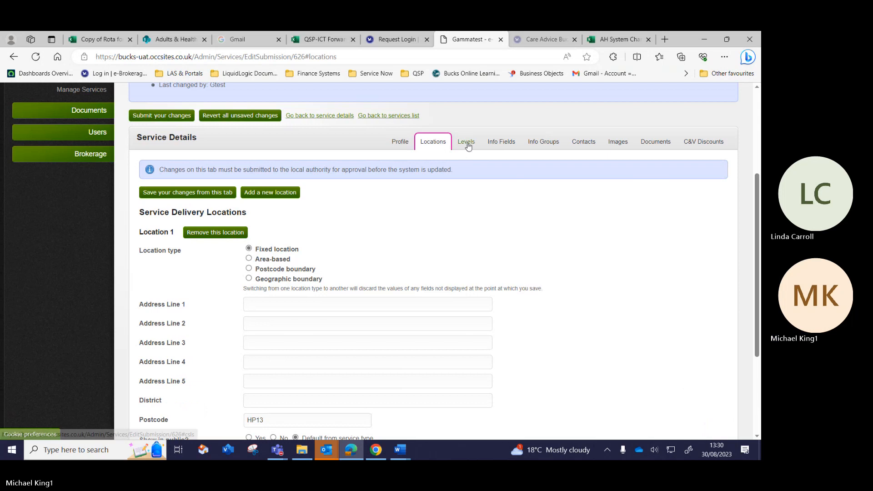
click(467, 143)
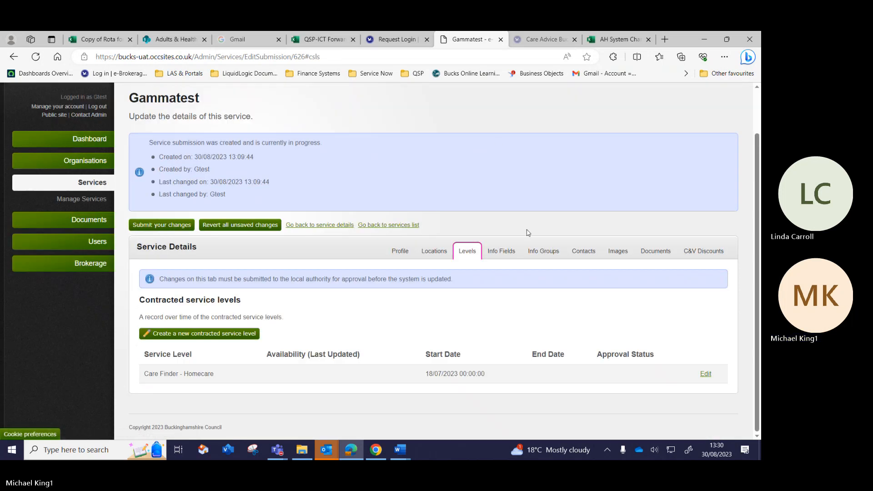
Show the Info Groups with Organisation info and Service Details groups expanded.
click(542, 251)
scroll(533, 253, down, 2)
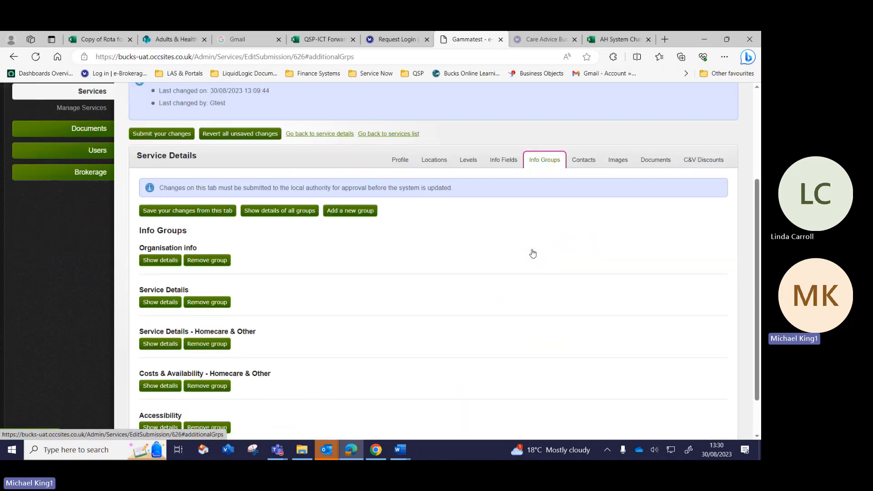
click(162, 251)
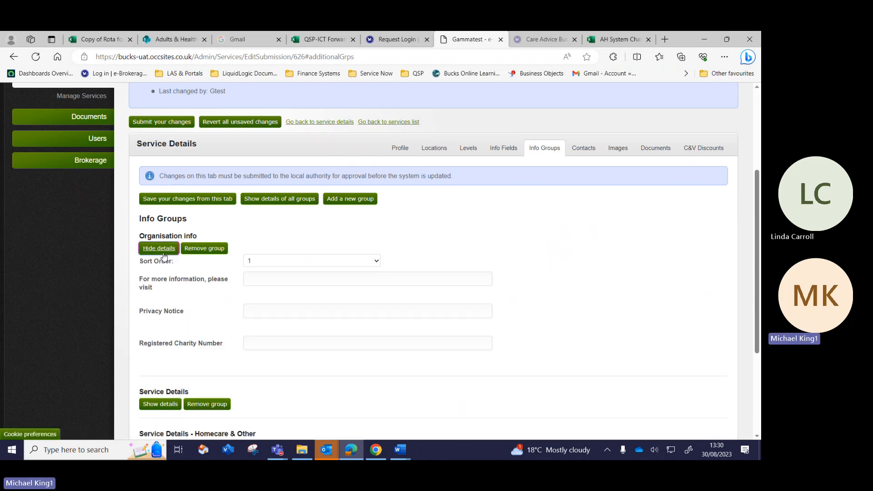
scroll(163, 256, down, 2)
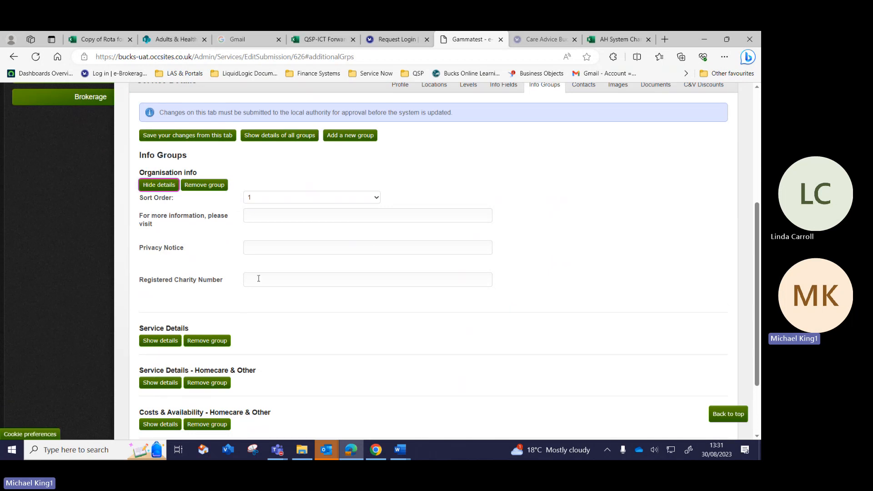
scroll(258, 279, down, 2)
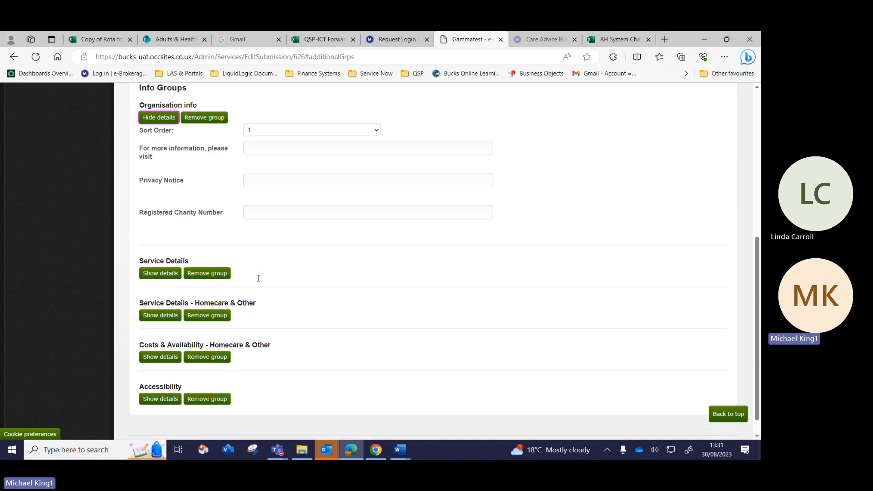
click(161, 273)
scroll(161, 276, down, 2)
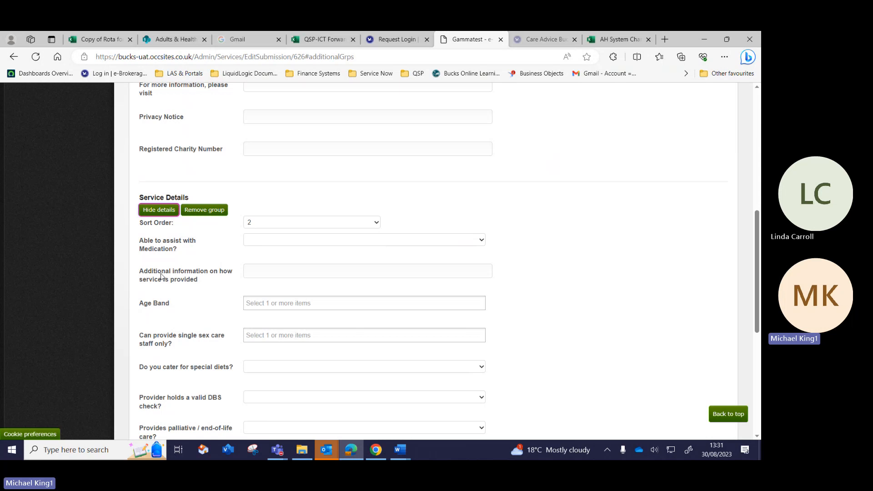
scroll(160, 276, up, 6)
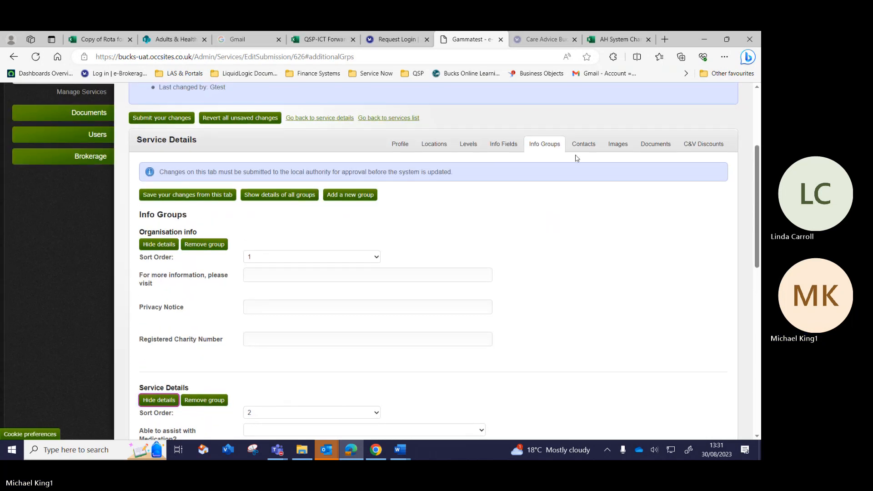
Browse the Contacts, Images and Documents tabs, finding no documents listed.
click(586, 144)
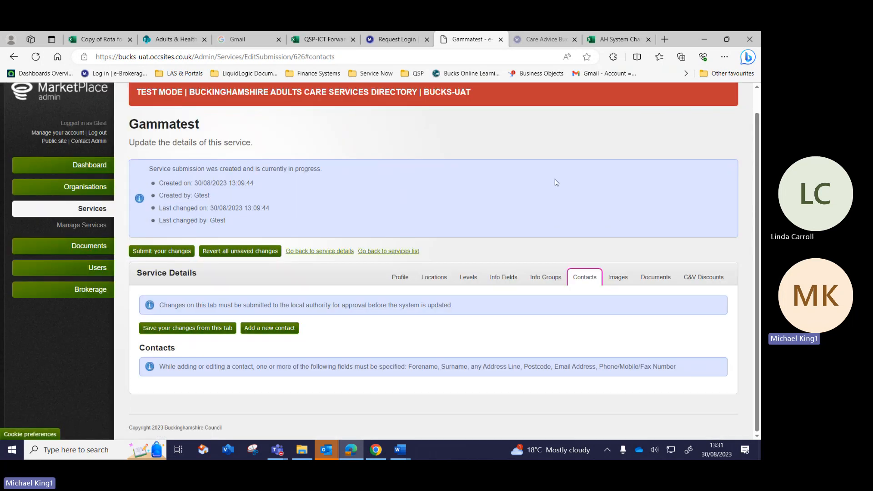
click(617, 278)
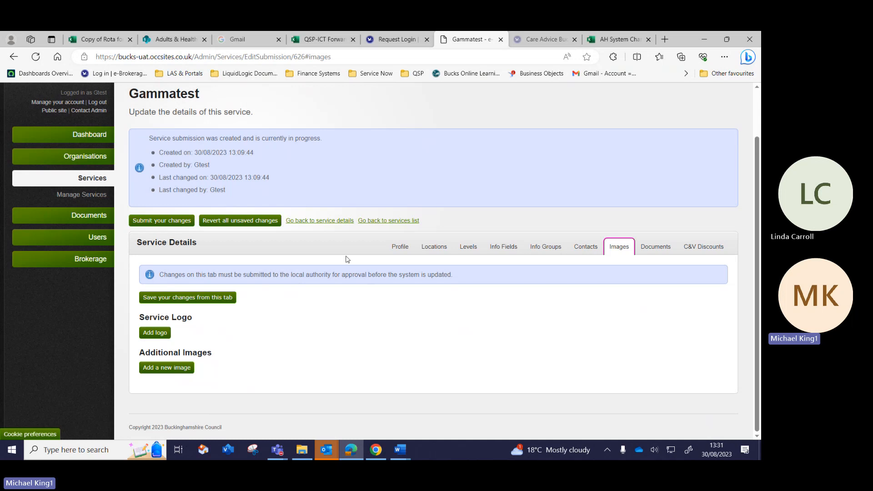
click(659, 248)
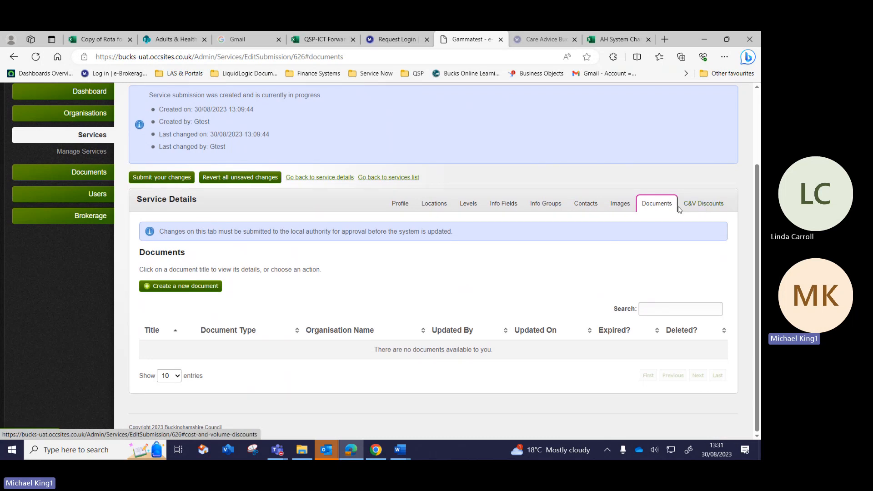
scroll(679, 208, up, 3)
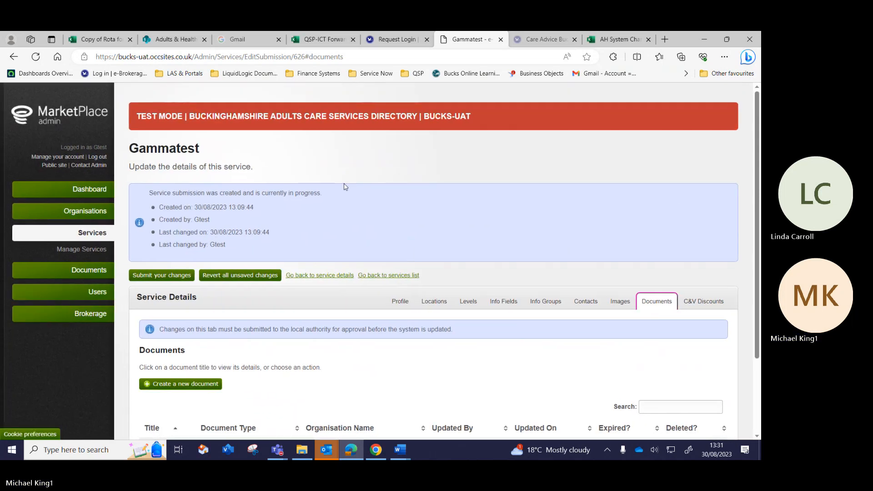
Open Your Account and review the profile details and the email notification preferences, all set to Yes.
click(54, 158)
scroll(232, 231, down, 3)
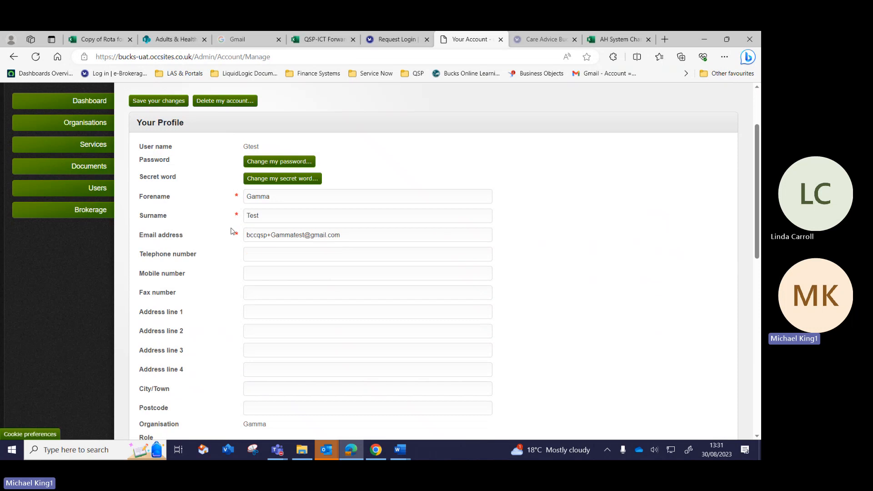
scroll(231, 231, down, 7)
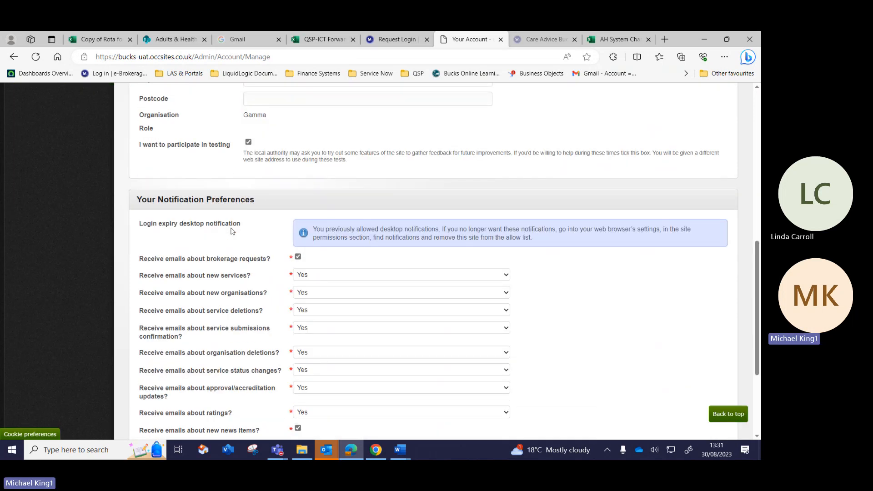
scroll(232, 231, down, 2)
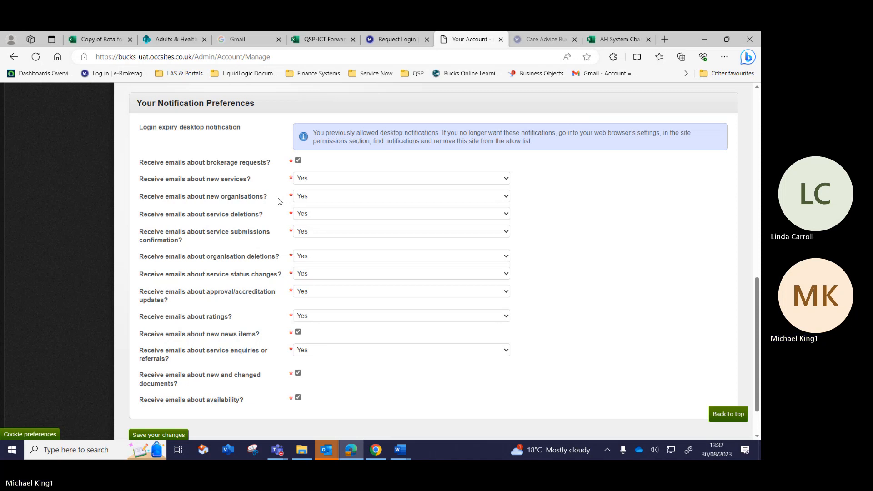
scroll(279, 201, up, 7)
scroll(279, 201, up, 4)
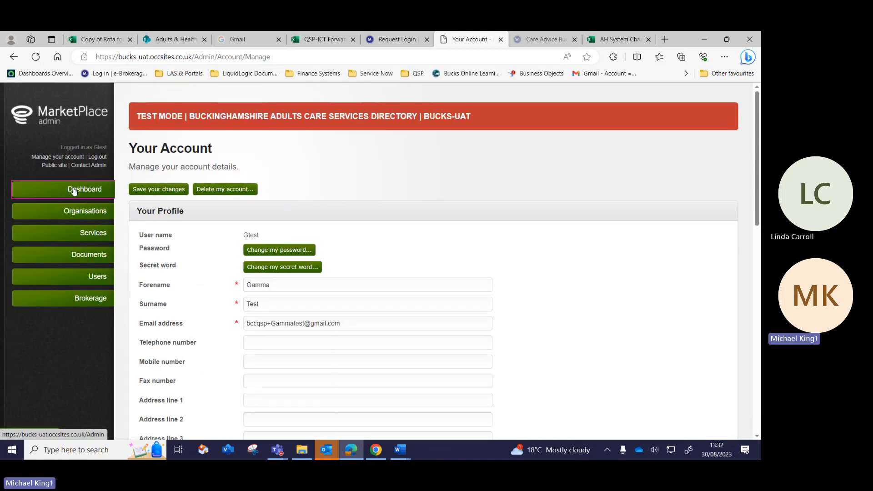
Return to the Dashboard to view the 28 unread notifications, then switch to the Teams window.
click(74, 191)
scroll(438, 246, down, 3)
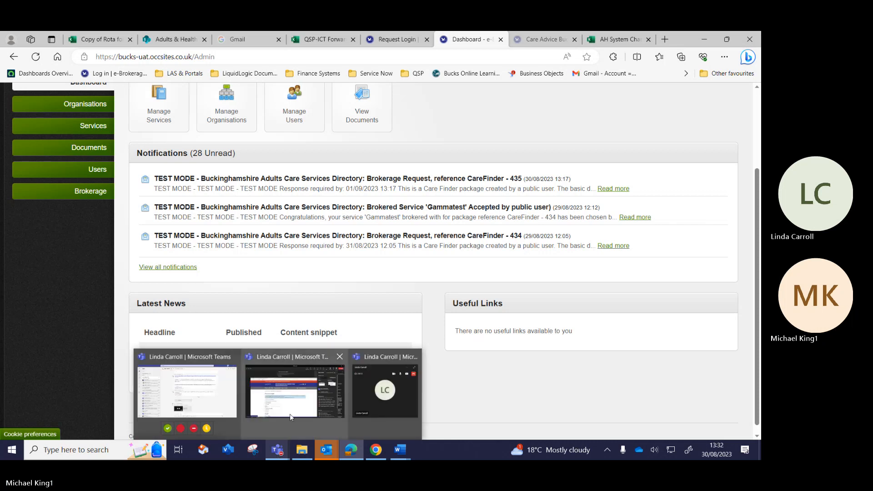
click(290, 414)
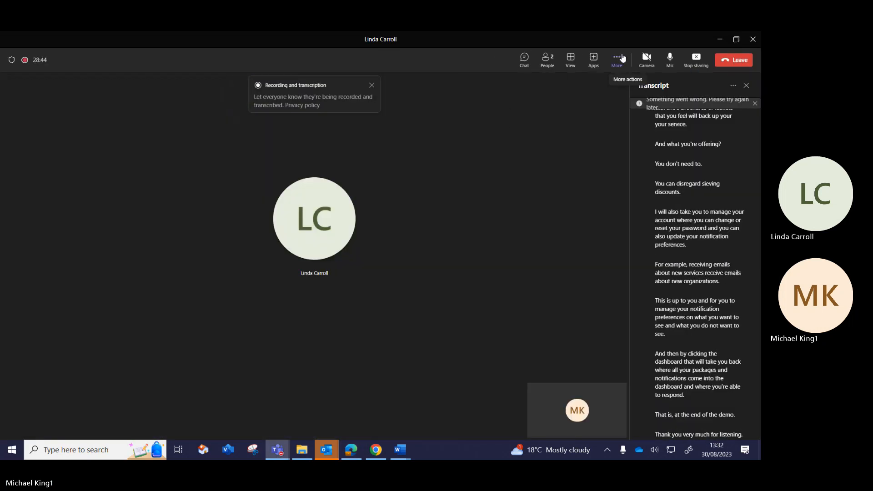
Choose Stop recording under More > Record and transcribe in the Teams meeting.
click(623, 58)
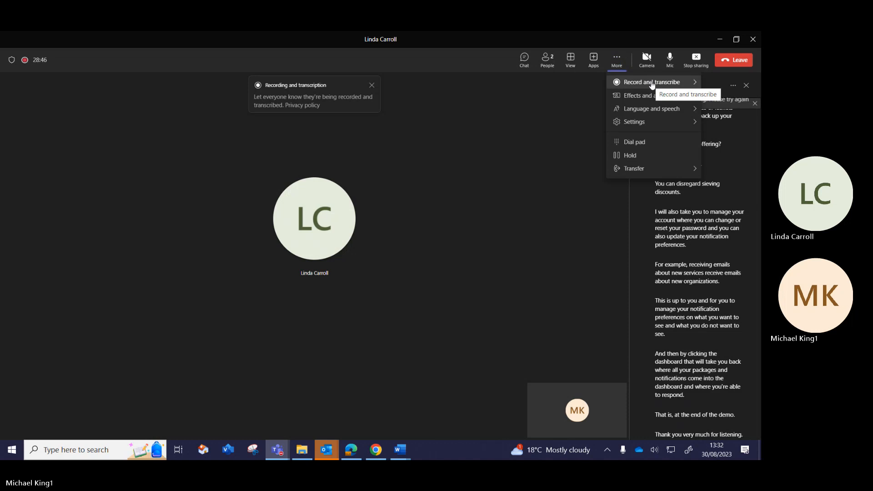
mouse_move(652, 85)
click(581, 88)
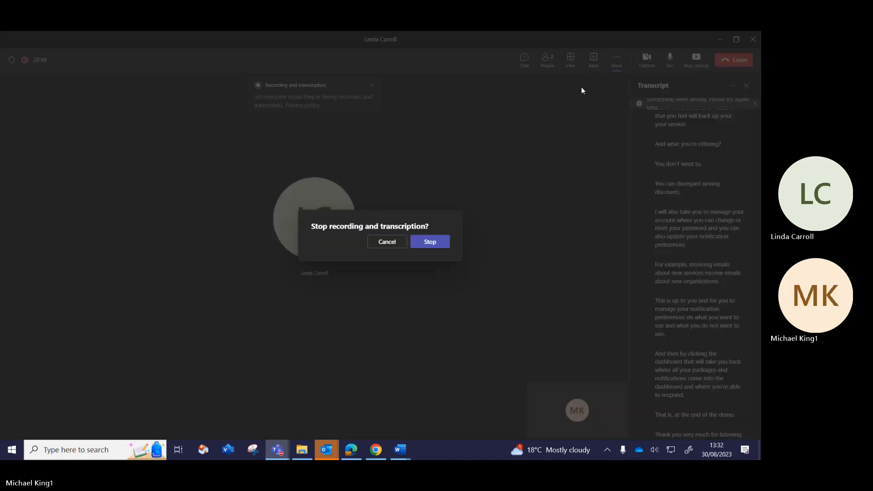